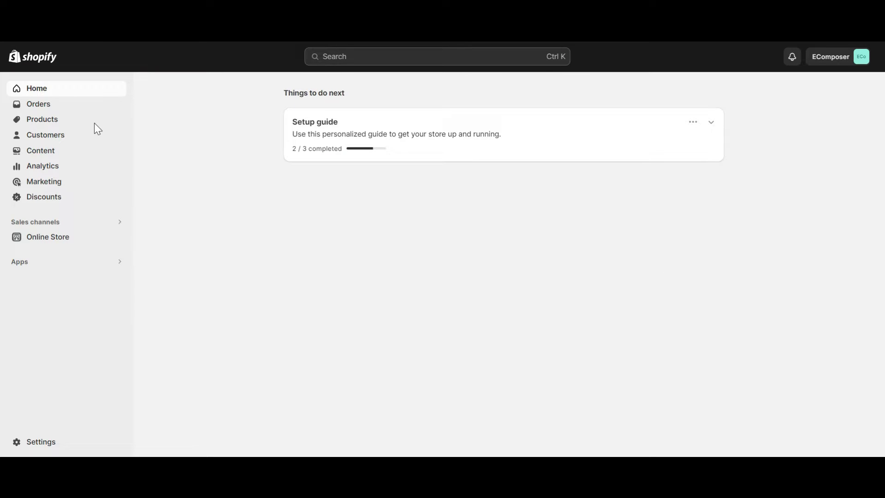
- Launch EComposer Builder from Shopify Apps and start a new block from its Global blocks page
click(28, 265)
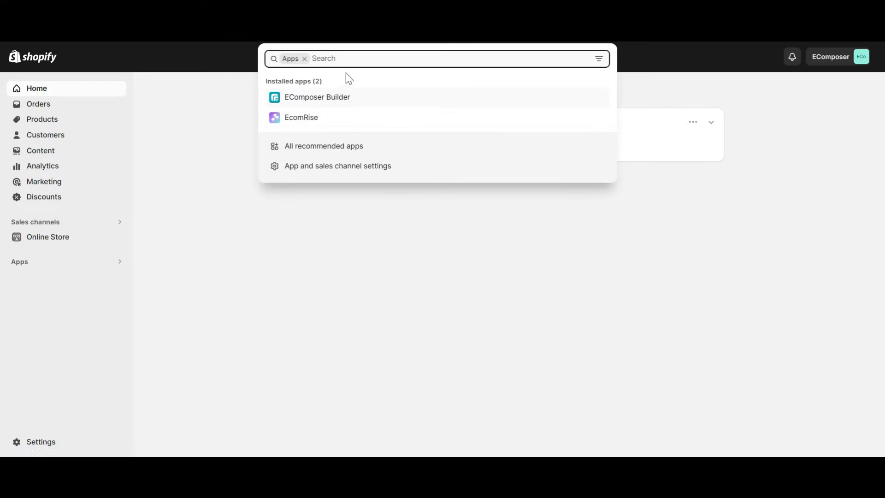
click(358, 97)
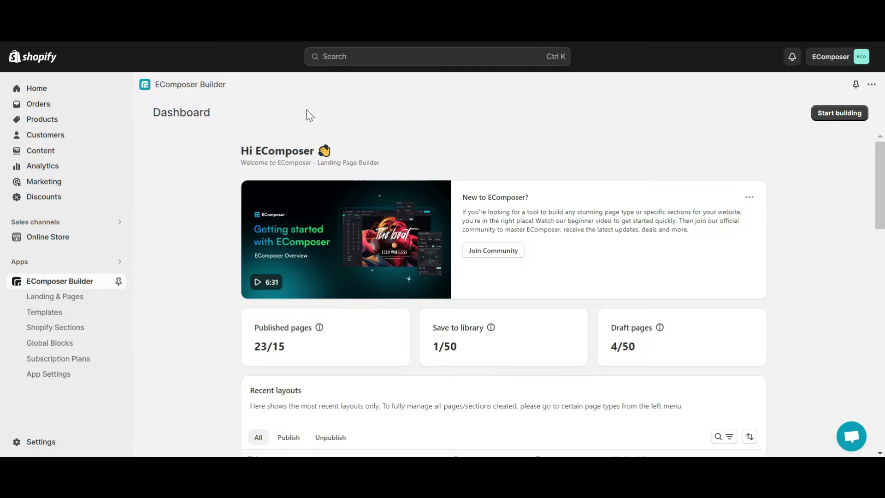
click(51, 344)
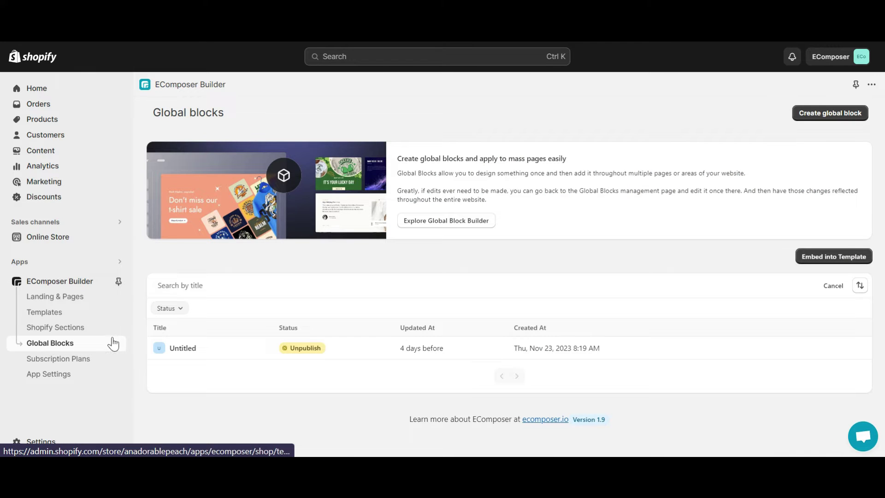
click(818, 119)
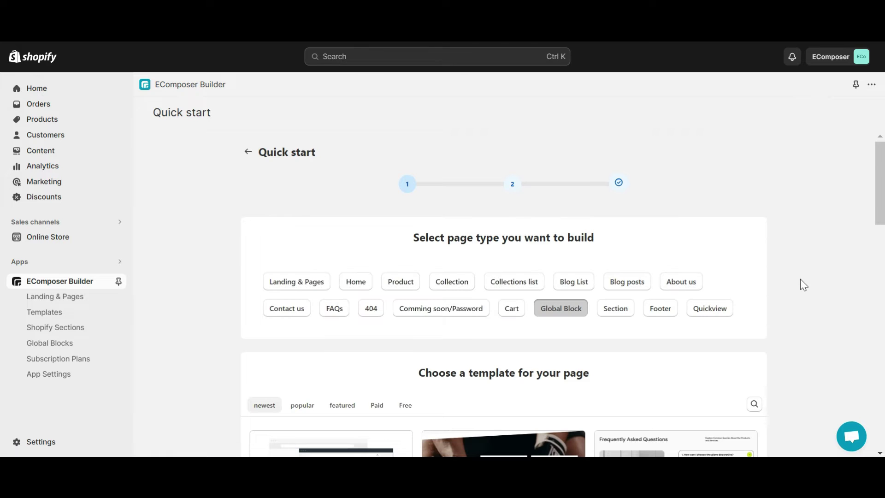
- Create a blank-template global block named 'Global Block' and open it for building
scroll(797, 279, down, 6)
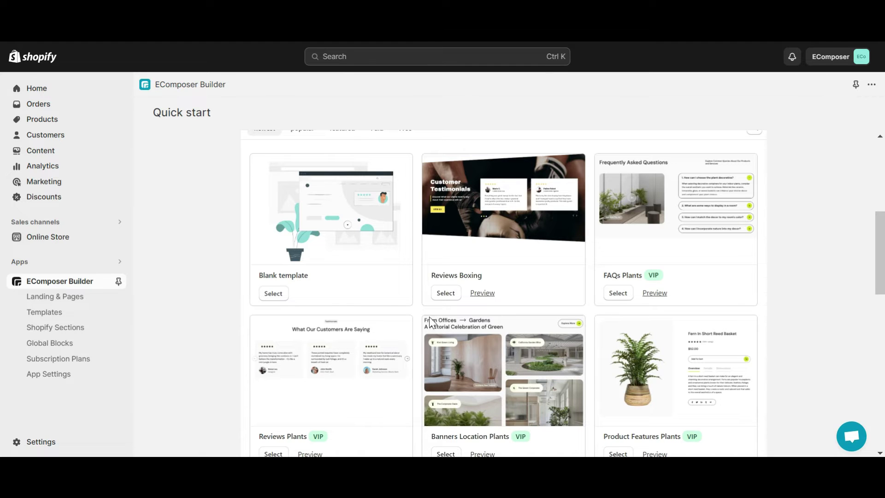
click(275, 294)
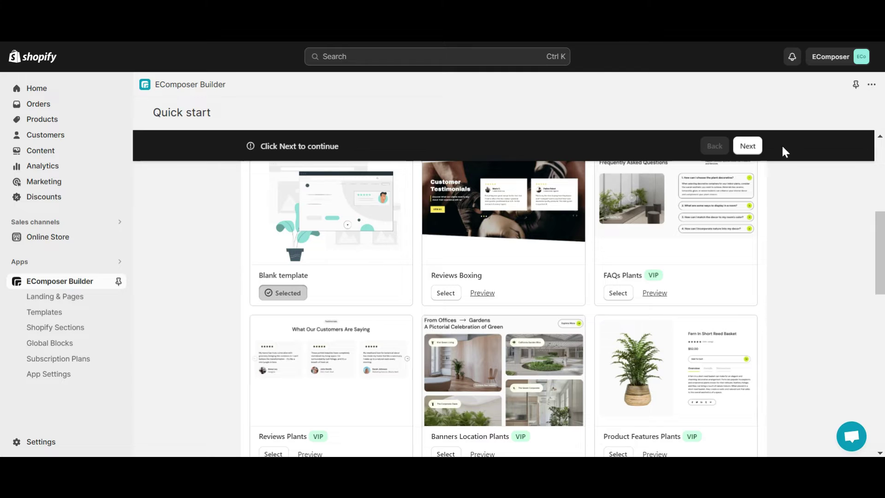
click(748, 147)
drag(462, 269, 367, 278)
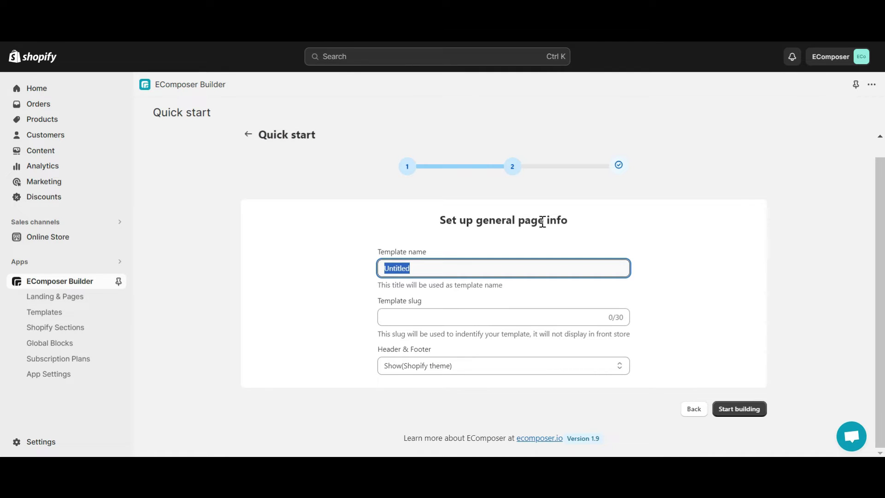
text(Global Block)
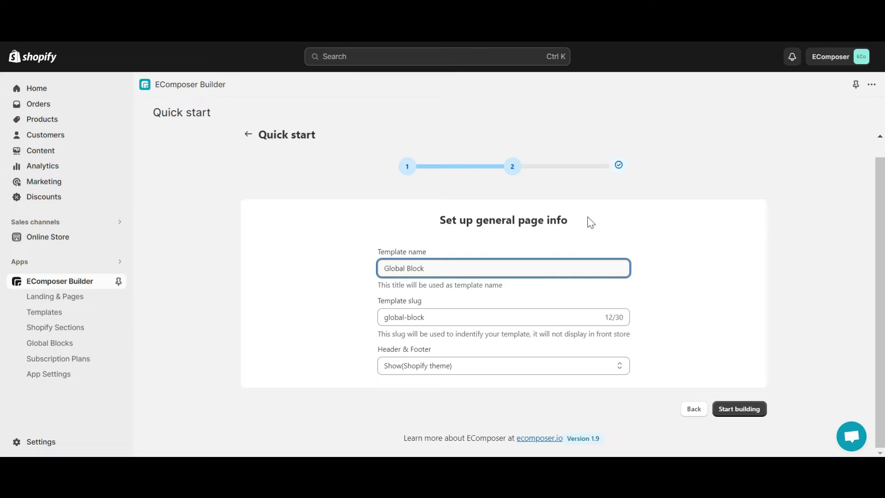
click(743, 411)
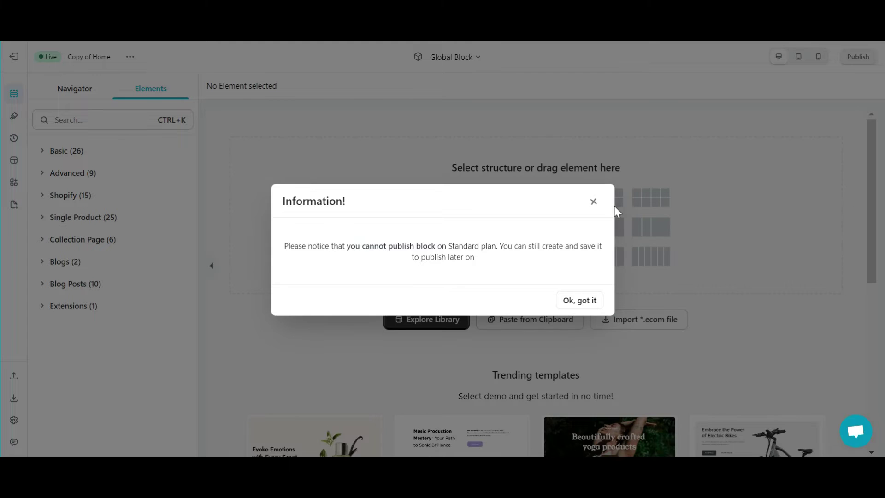
- Dismiss the publishing notice and add a Testimonials element to the empty block
click(581, 302)
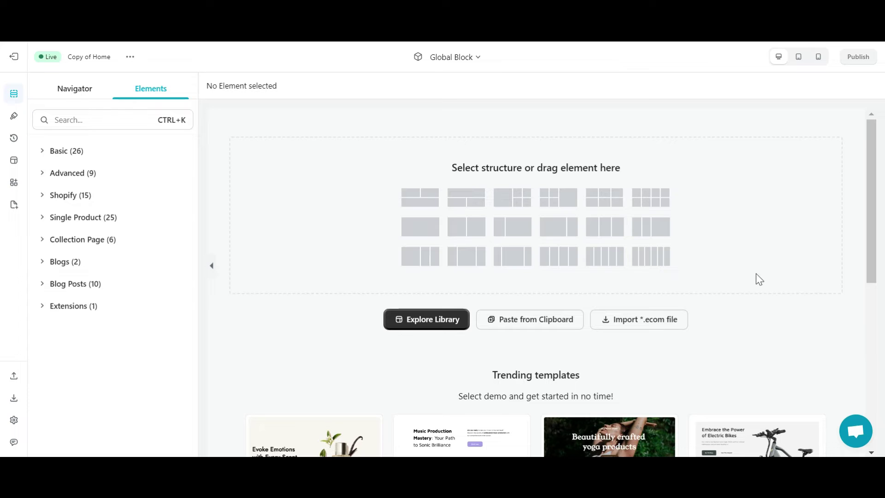
click(80, 119)
text(Testimonials)
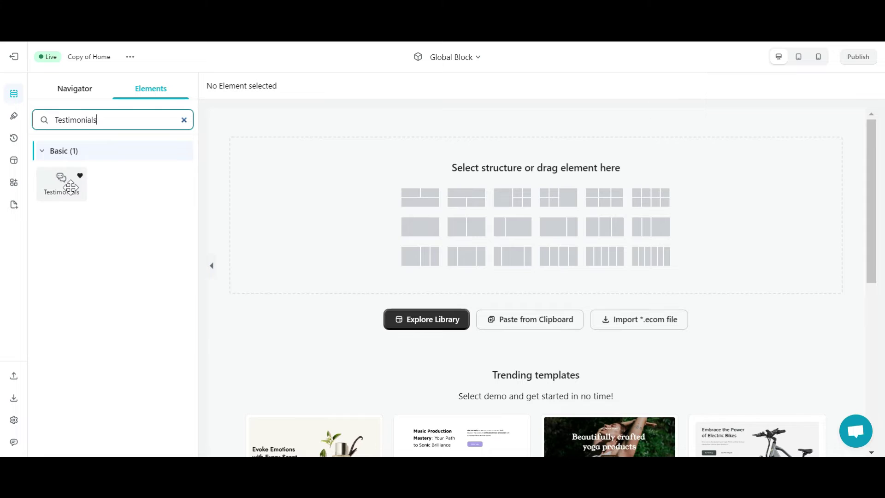
drag(73, 180, 495, 191)
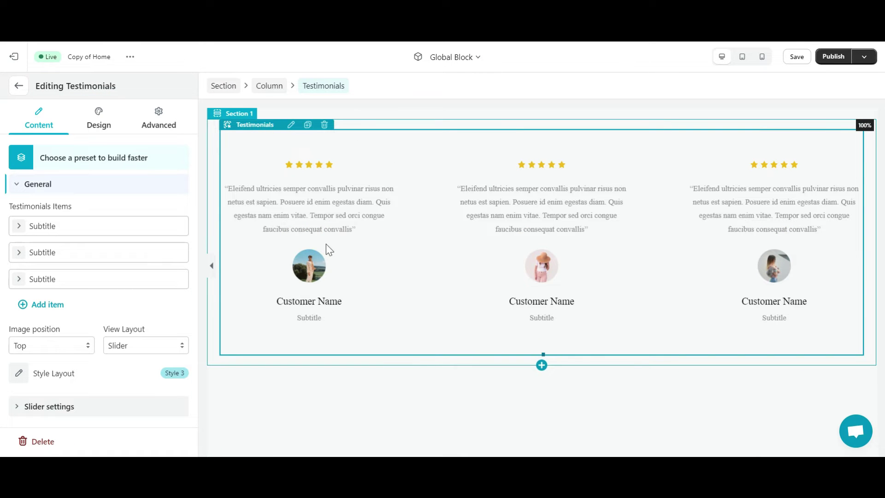
- Apply Testimonials Preset 3 to the testimonials widget
click(96, 124)
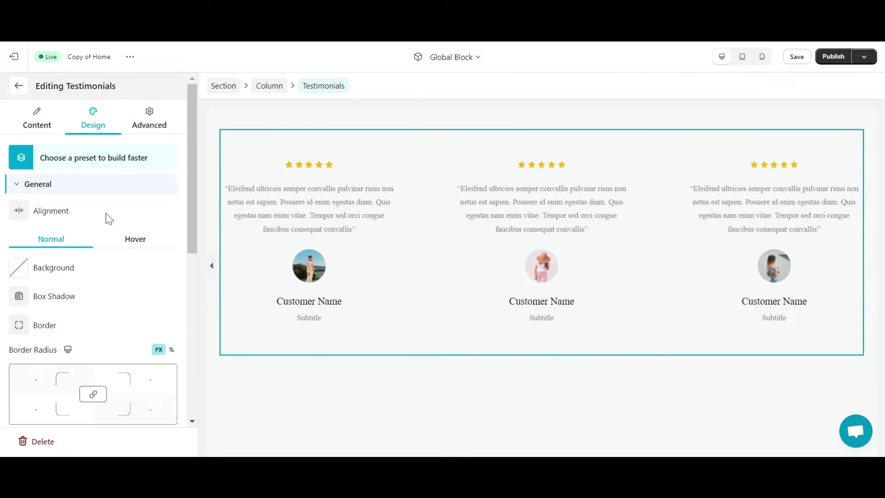
click(39, 121)
click(78, 157)
scroll(120, 308, down, 2)
scroll(120, 306, down, 5)
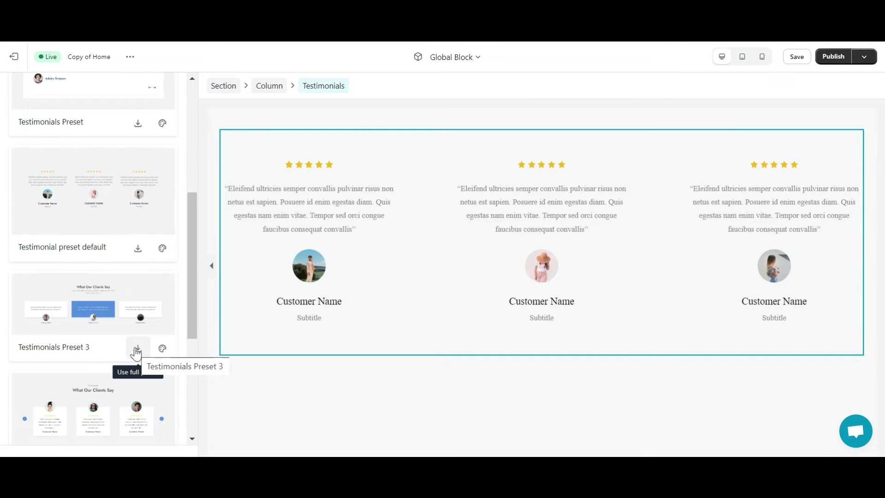
click(137, 348)
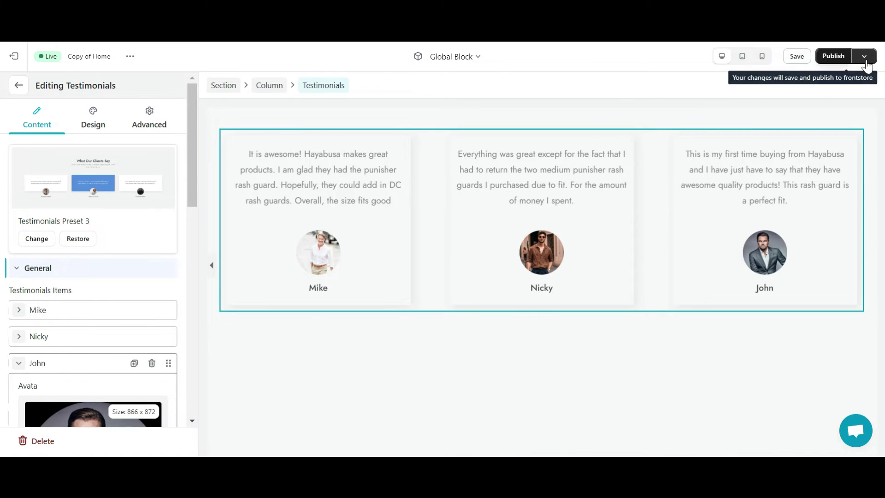
- Save and publish the Global Block template
click(833, 57)
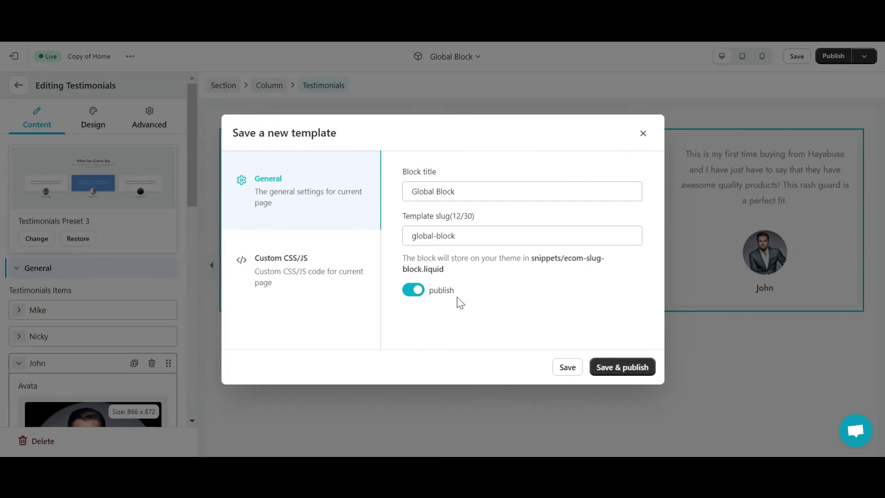
click(611, 369)
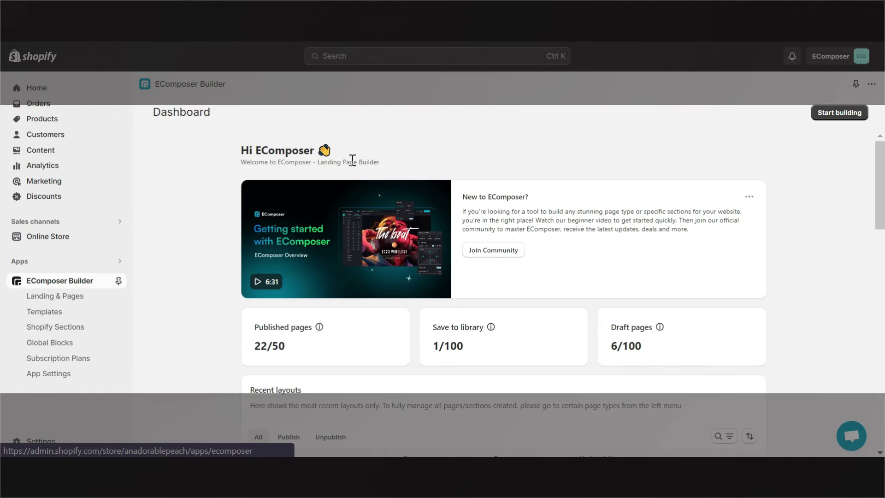
- Add a new one-column section below My Landing Page's Testimonials heading and select its column
scroll(357, 260, down, 6)
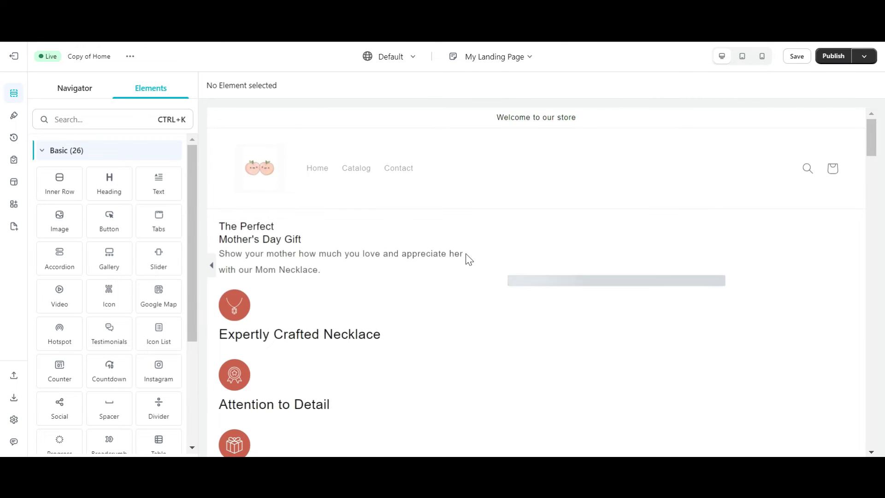
scroll(490, 238, down, 15)
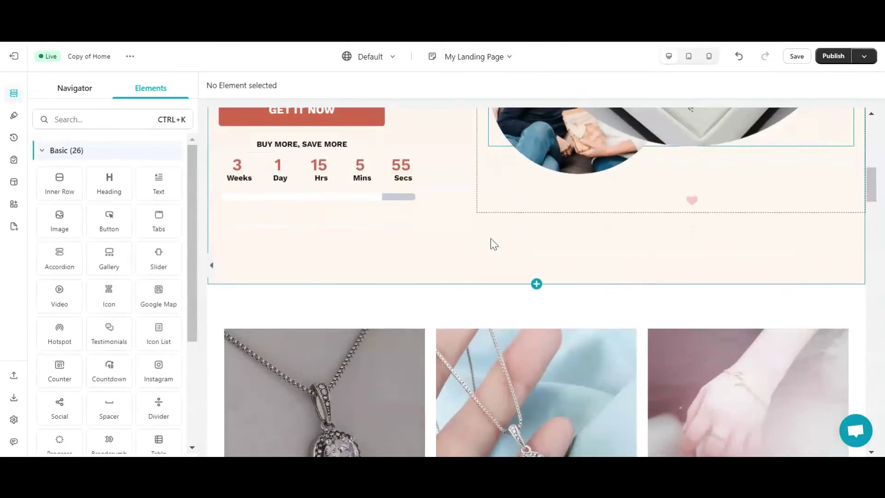
scroll(490, 239, down, 15)
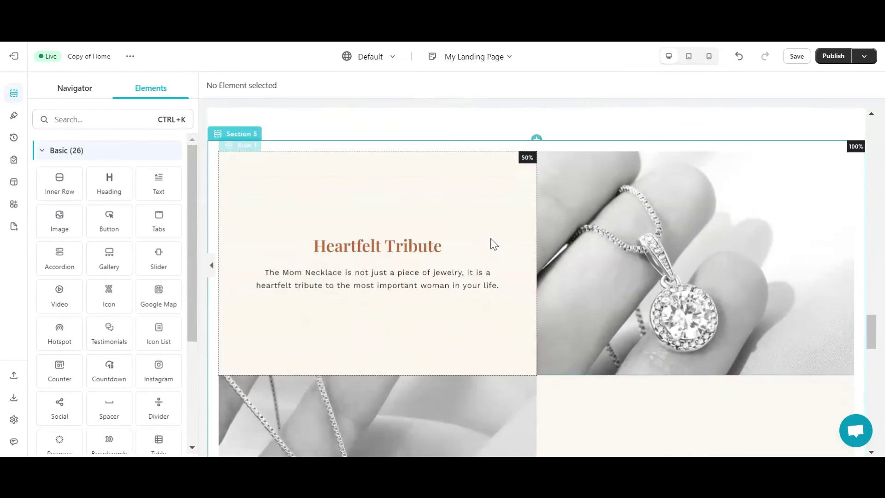
scroll(494, 244, down, 3)
scroll(493, 244, up, 1)
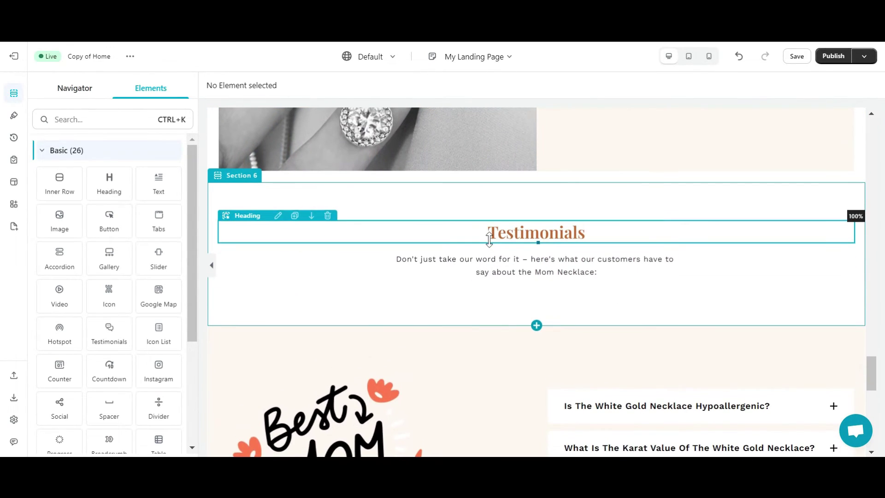
click(542, 326)
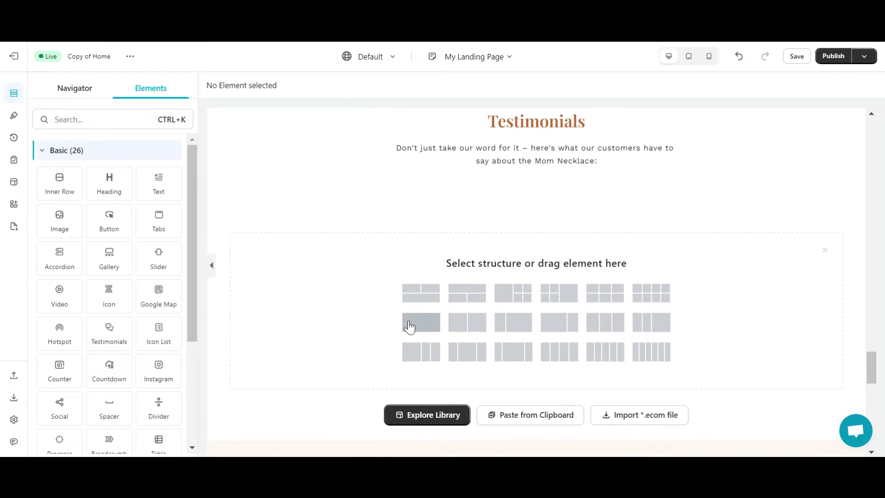
click(409, 320)
click(333, 245)
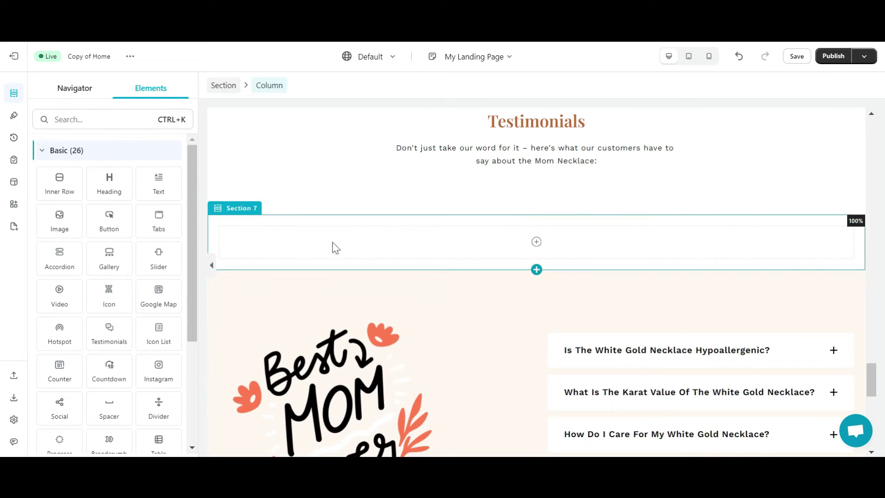
- Drop a Global Block element from Shopify elements into the empty section and link it to 'Global Block'
click(104, 150)
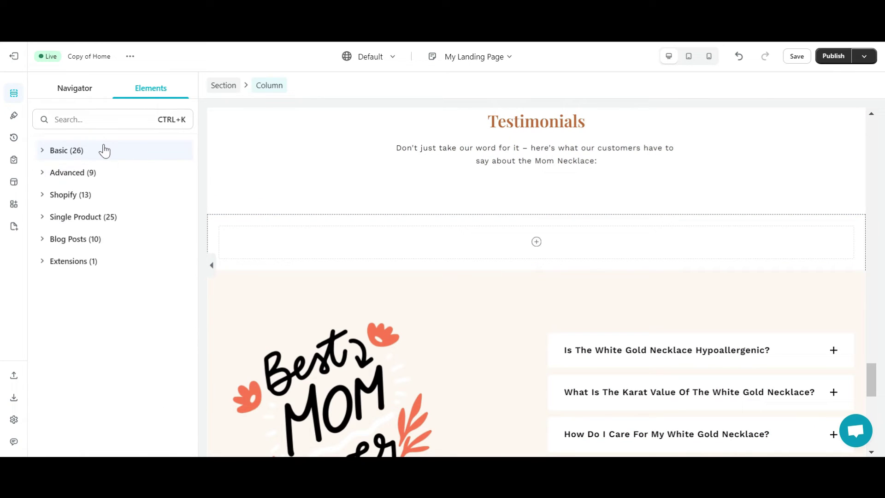
click(84, 196)
scroll(101, 343, down, 1)
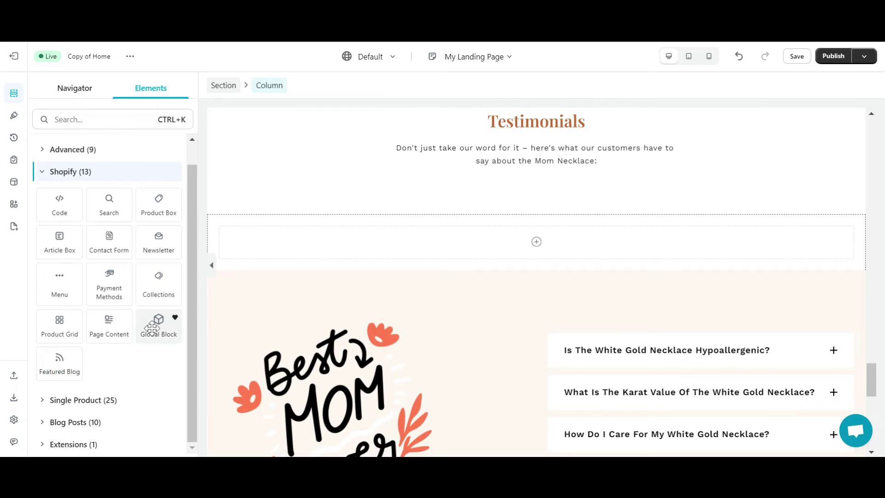
drag(161, 322, 460, 245)
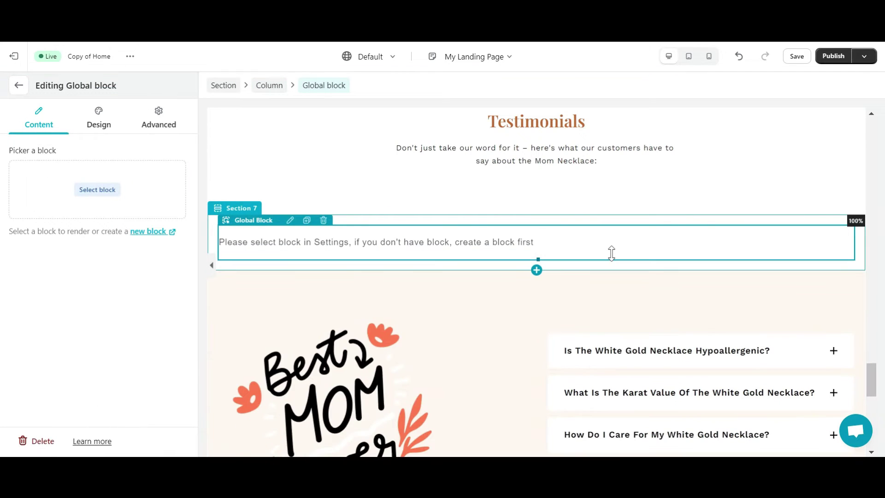
click(98, 190)
click(87, 166)
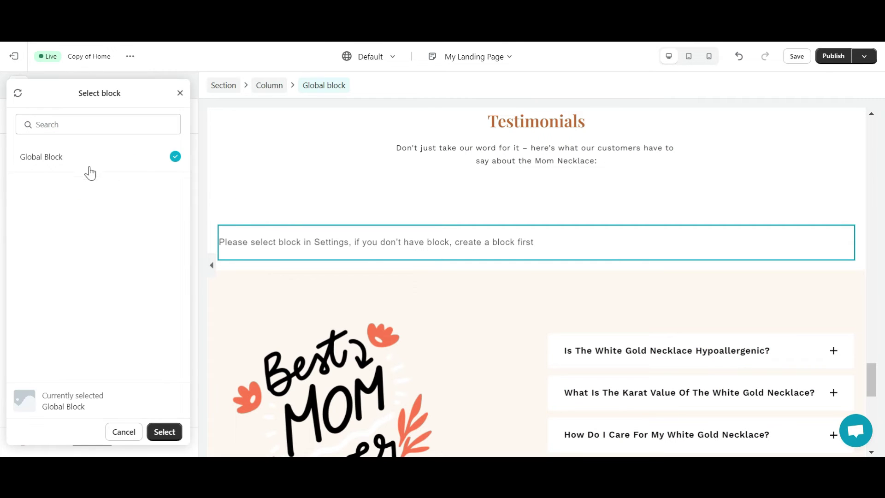
click(164, 431)
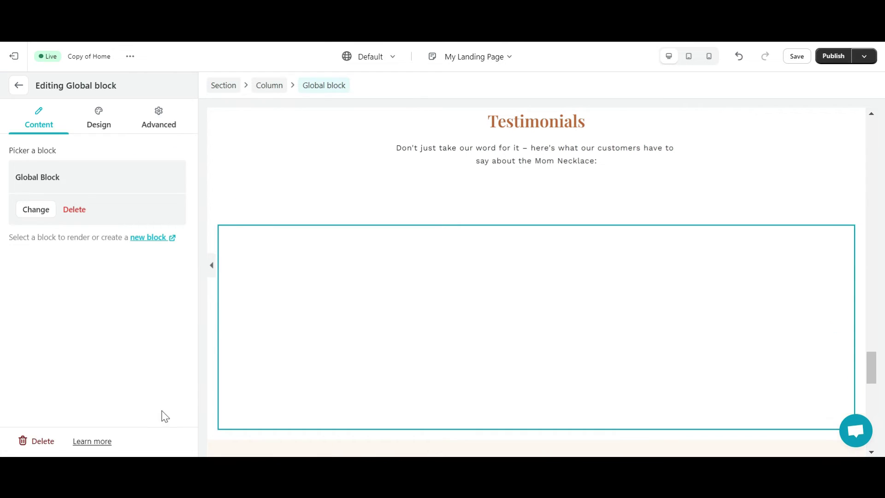
- Save and publish My Landing Page, then view it live on the storefront
click(834, 56)
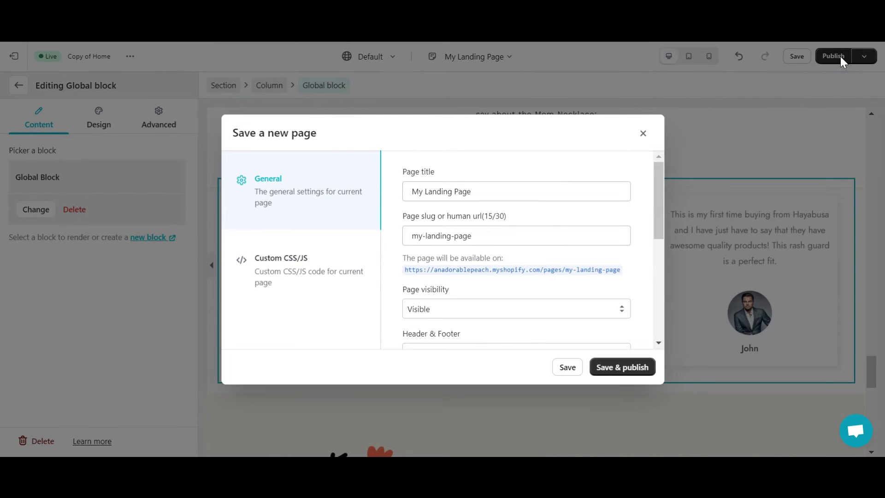
scroll(525, 316, down, 3)
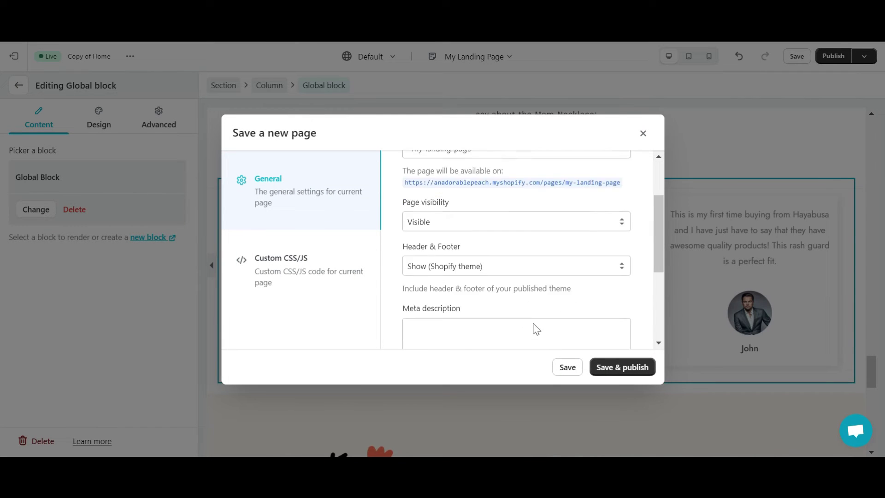
click(625, 368)
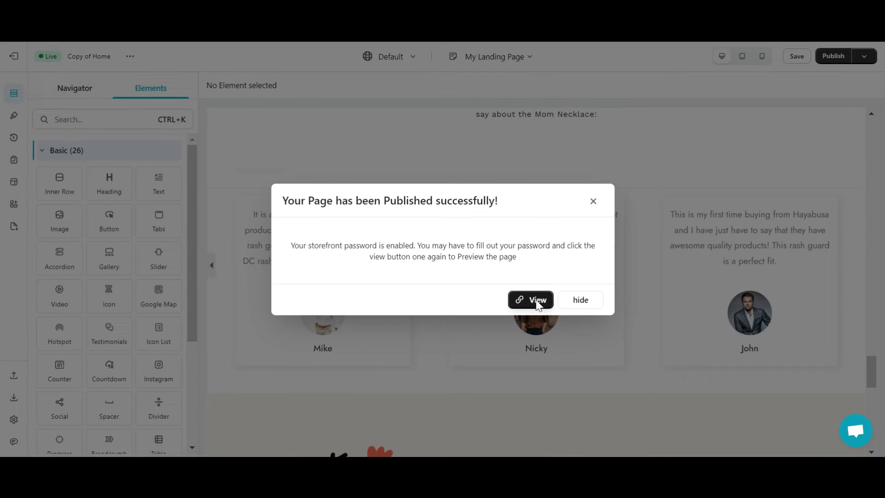
click(536, 303)
- Scroll the live product page down to the Heartfelt Tribute and Special Bond sections
scroll(507, 272, down, 7)
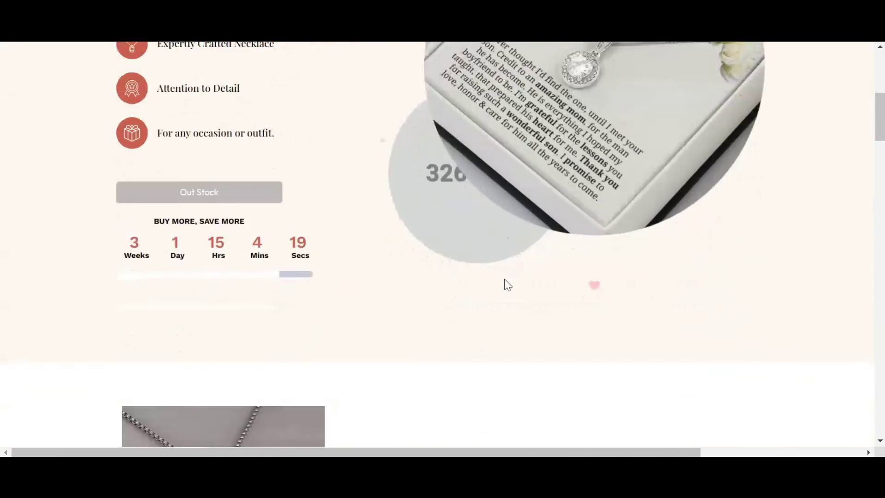
scroll(505, 279, down, 20)
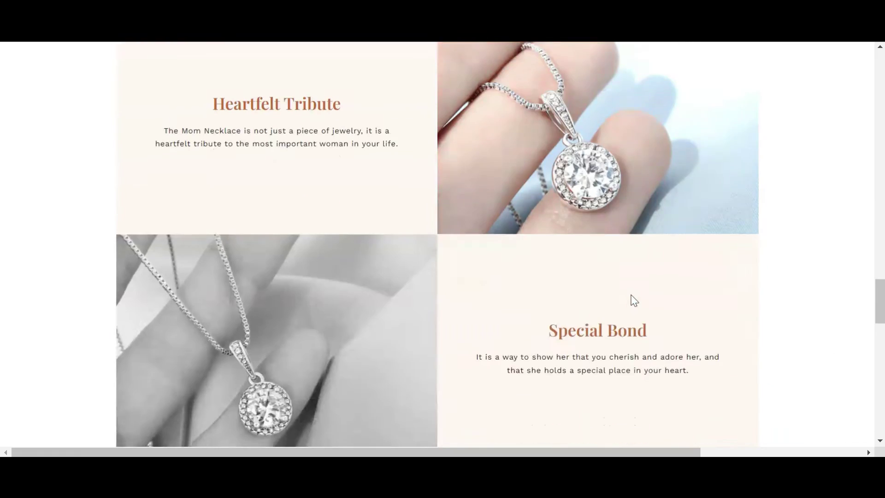
scroll(634, 300, down, 10)
scroll(631, 295, up, 2)
scroll(632, 295, down, 2)
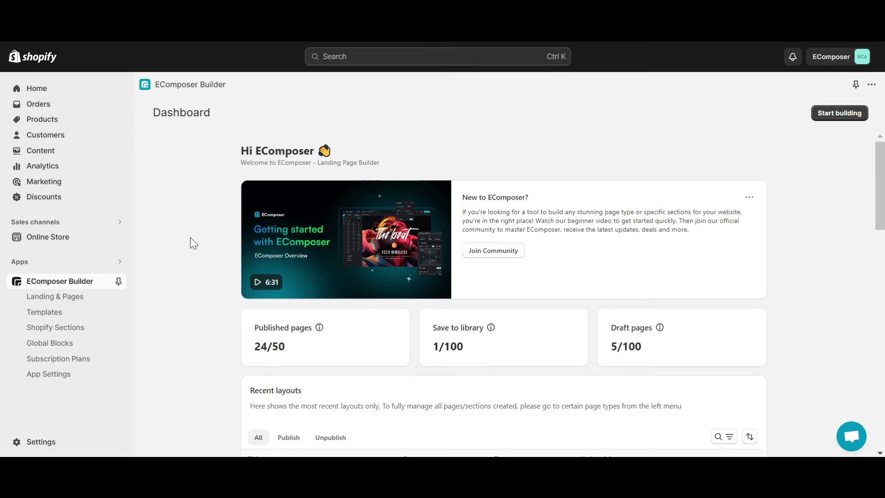
- Open the Untitled global block and save and publish it with the title 'CTA banner'
click(74, 346)
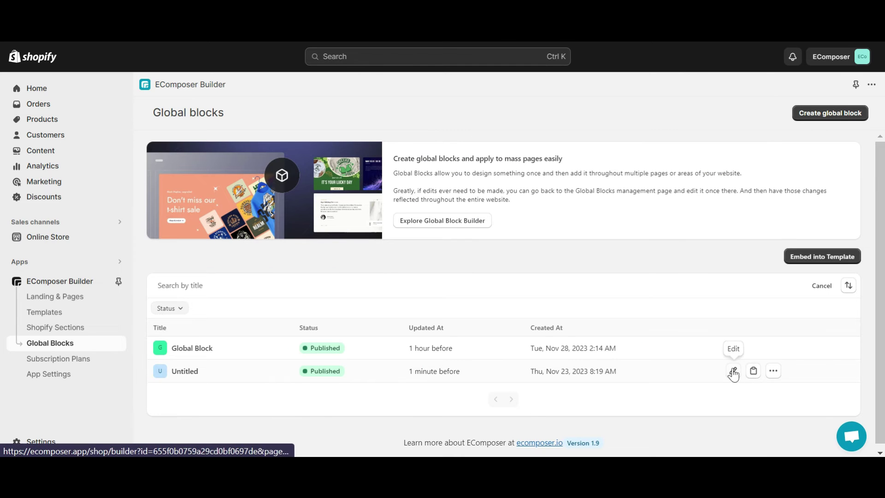
click(733, 372)
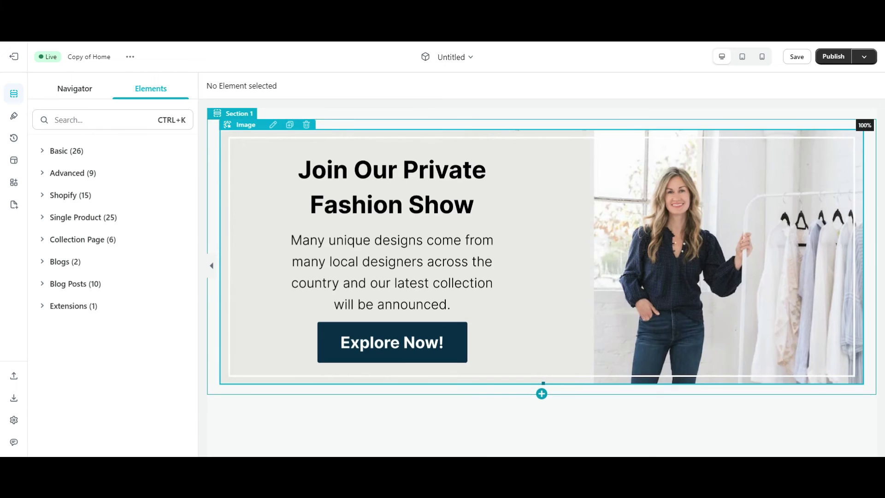
click(840, 57)
click(440, 192)
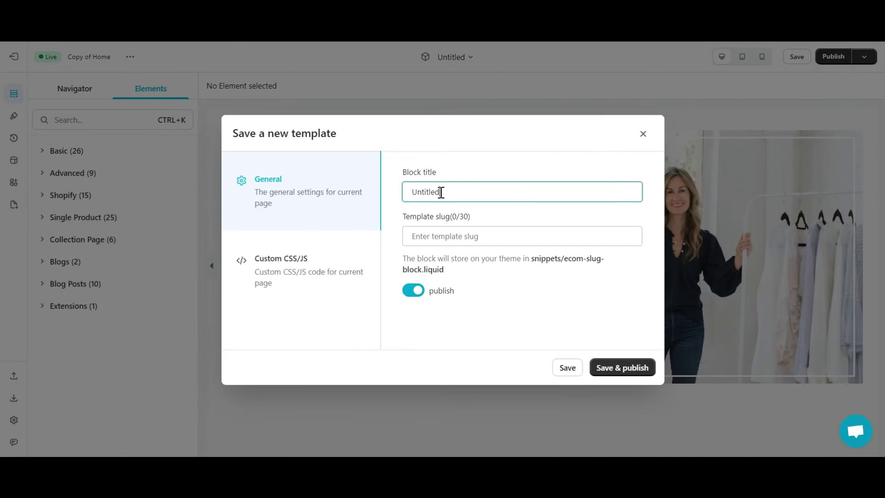
key(ctrl+a)
text(CTA)
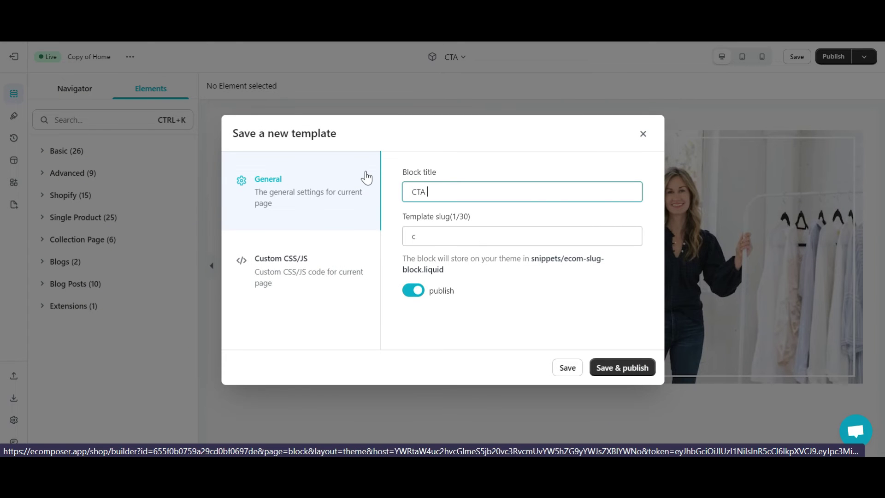
text( banner)
click(622, 367)
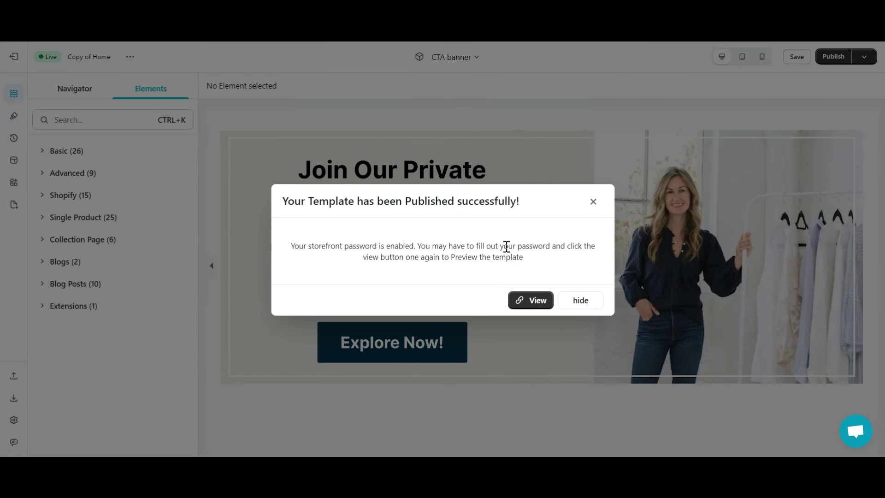
click(579, 300)
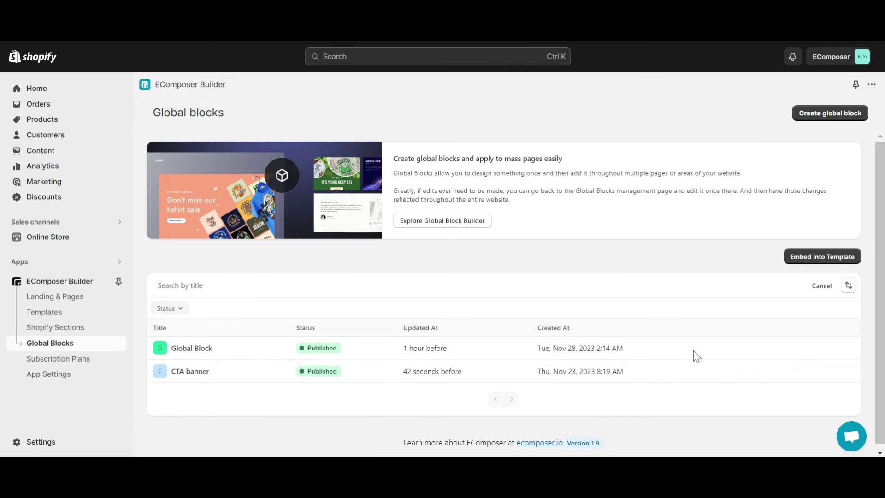
- Embed global blocks into the Blog Post page type using template article.ecom-blog-ec
click(818, 257)
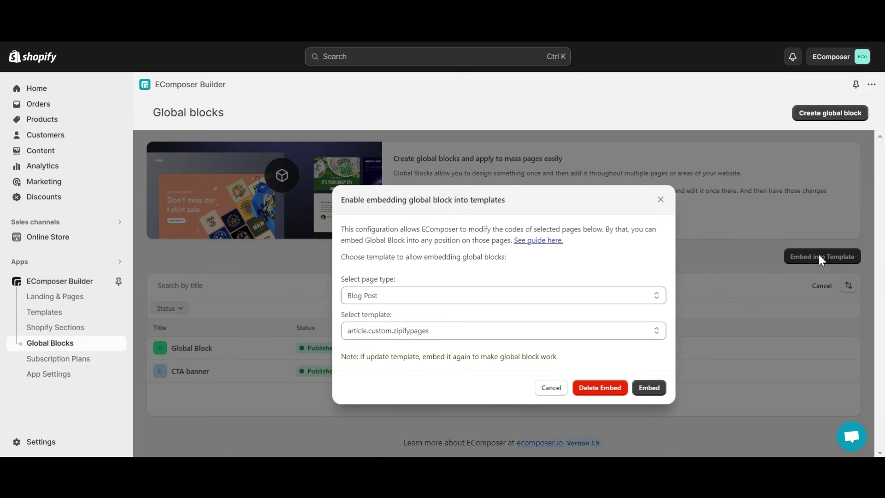
click(535, 298)
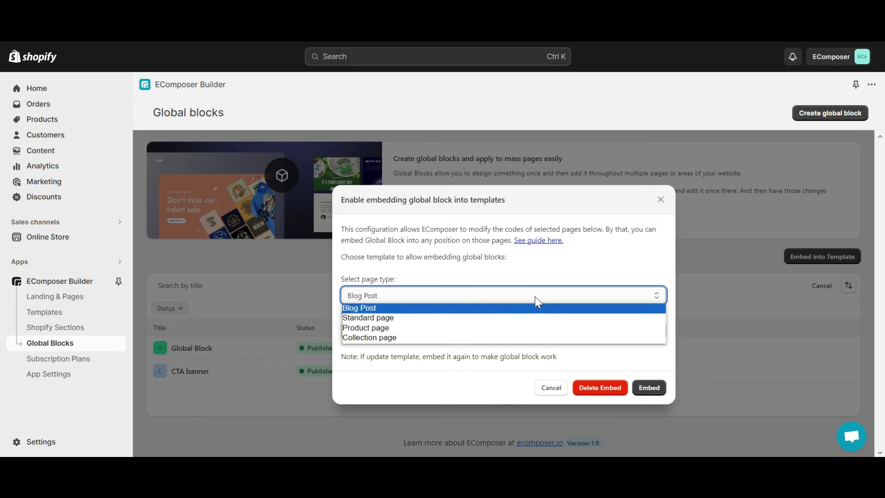
click(432, 308)
click(433, 330)
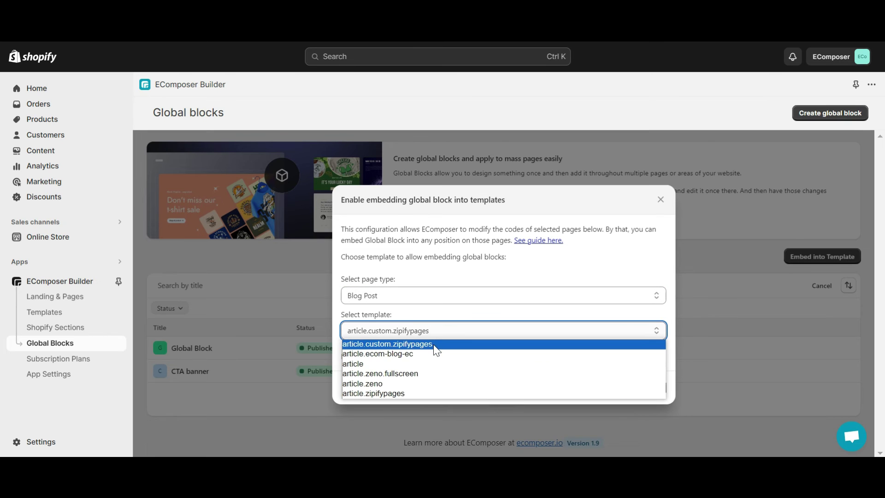
click(426, 357)
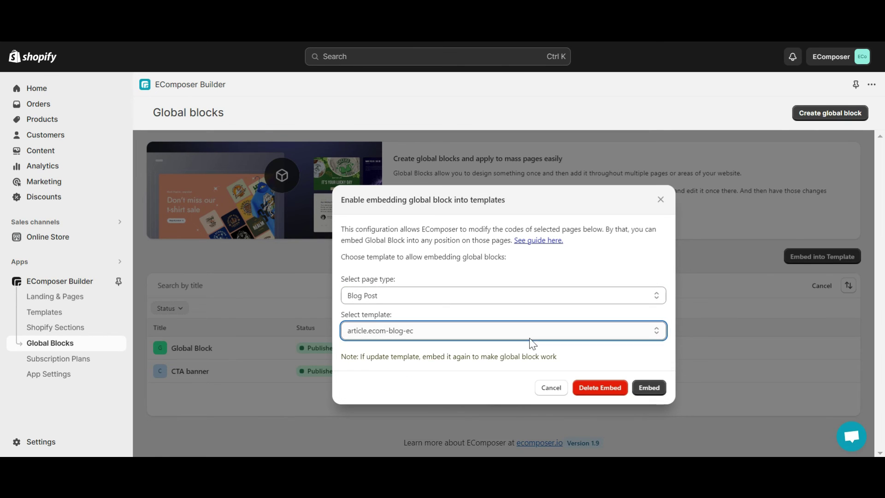
click(649, 389)
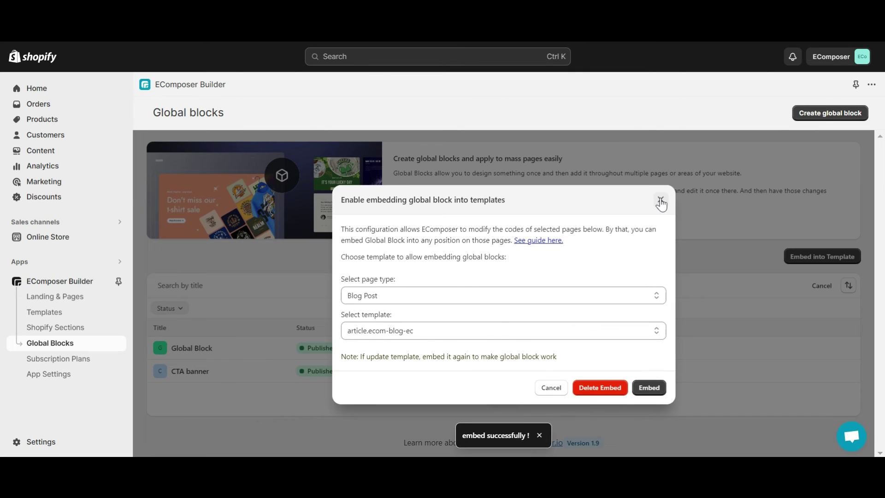
click(661, 201)
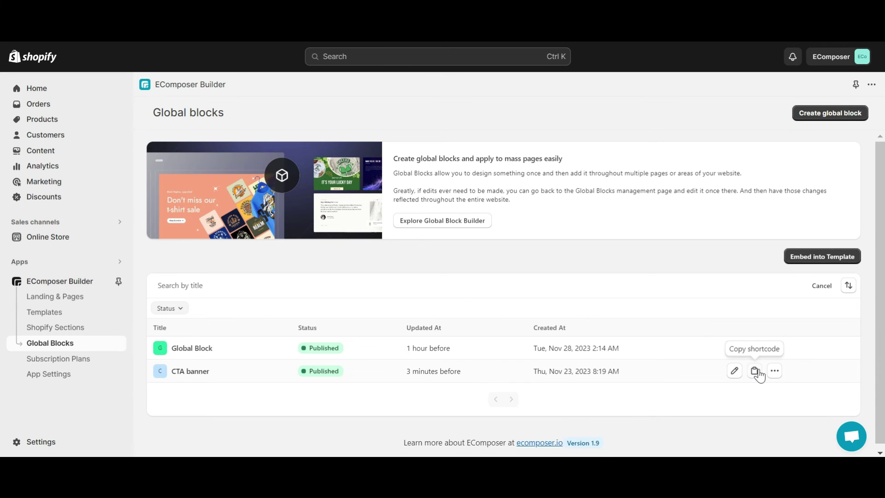
- Copy the CTA banner block's shortcode and go to the Online Store themes page
click(754, 370)
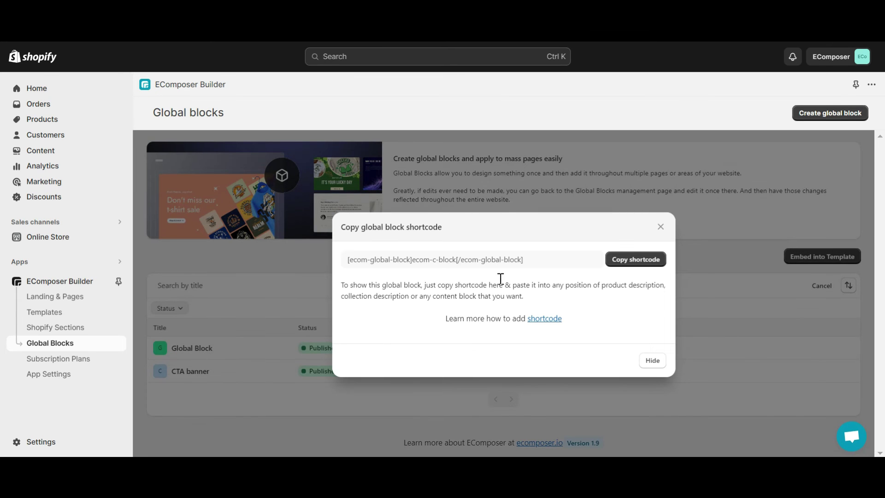
click(645, 262)
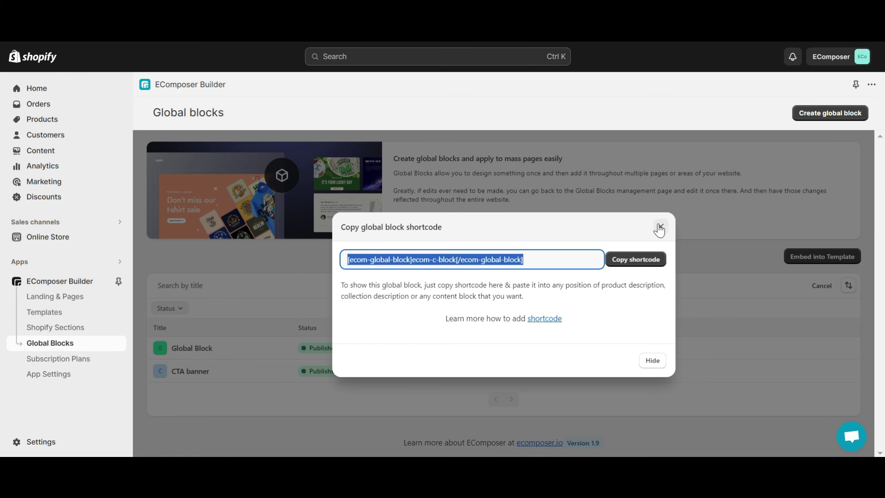
click(660, 226)
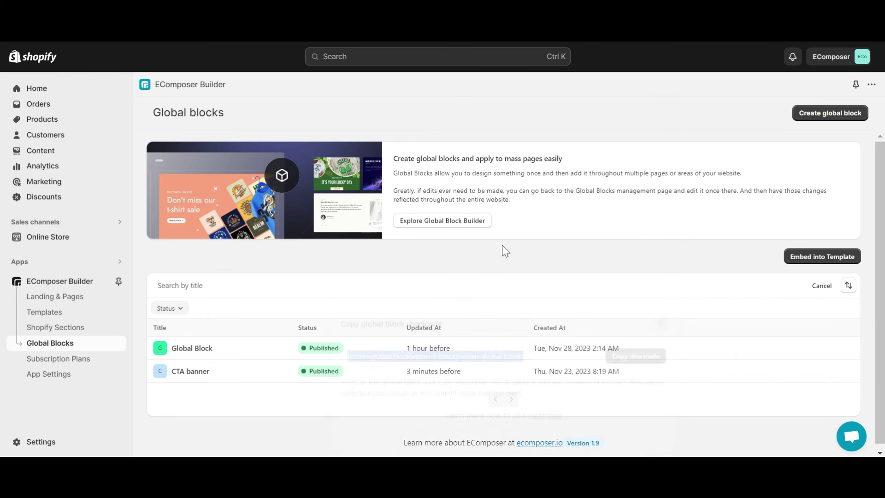
click(45, 237)
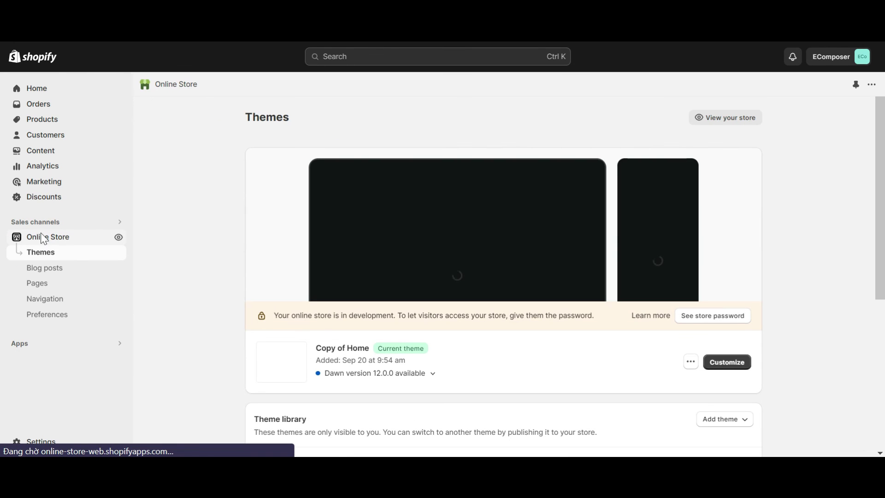
- Open the blog post and paste the CTA banner shortcode below its last paragraph
click(54, 272)
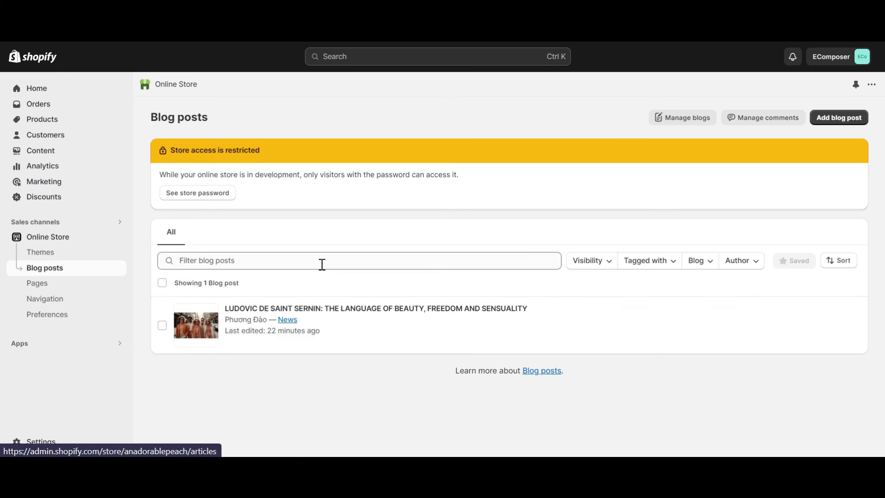
click(381, 316)
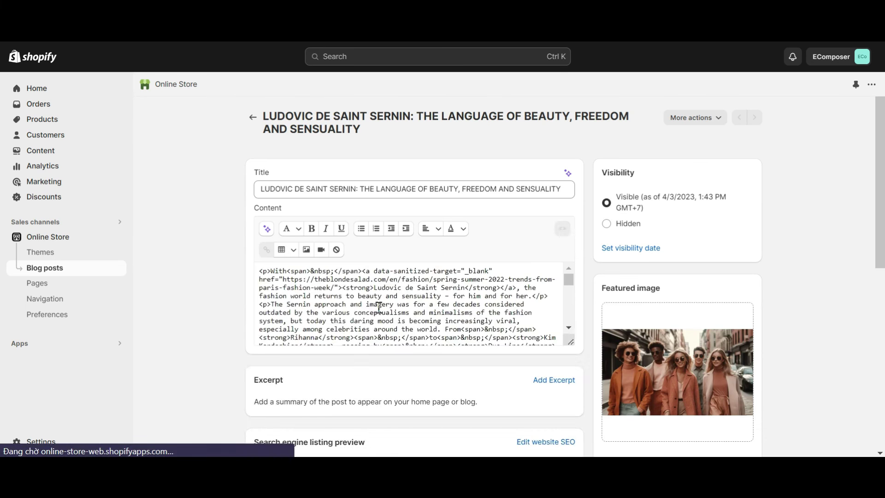
scroll(682, 288, down, 3)
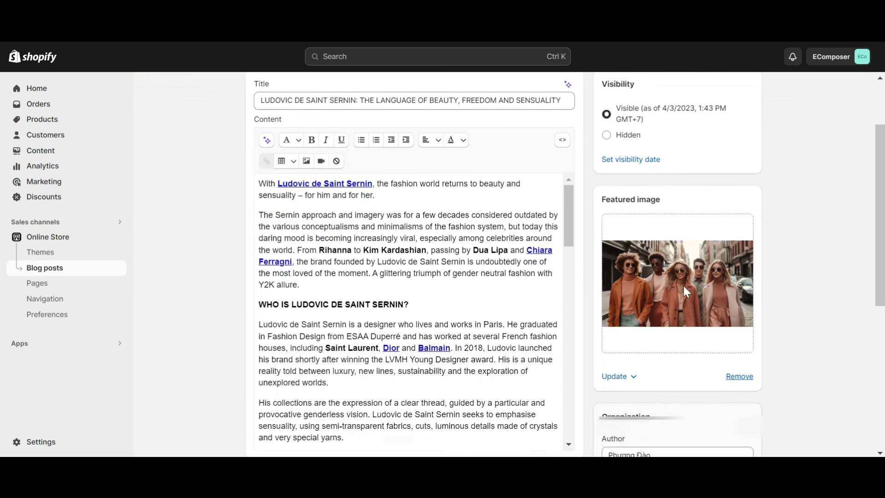
scroll(456, 257, up, 3)
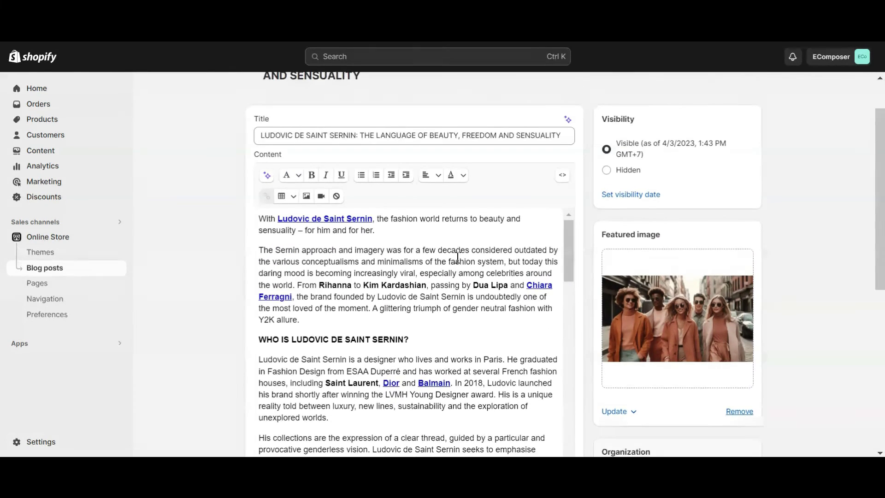
scroll(457, 258, down, 2)
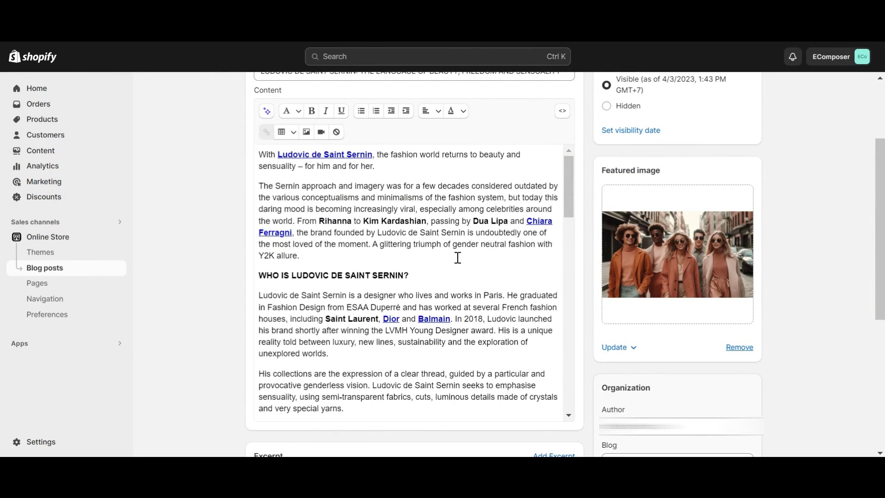
scroll(457, 258, down, 10)
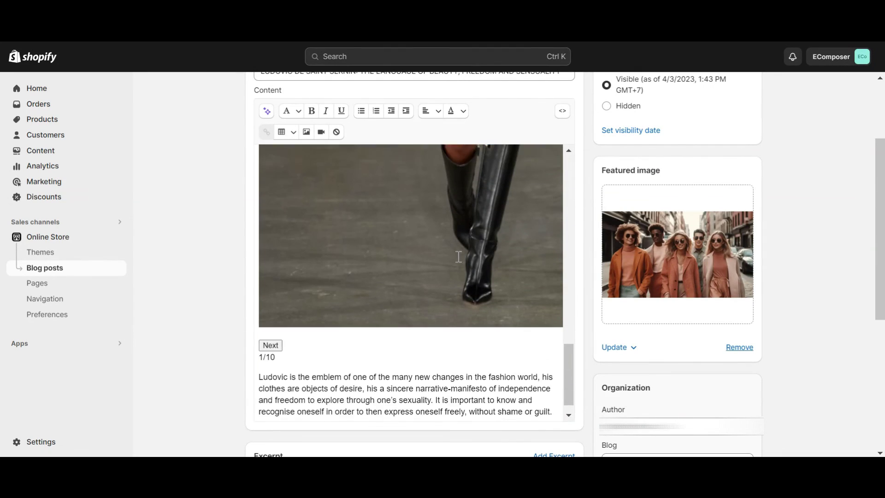
scroll(458, 257, down, 1)
click(268, 394)
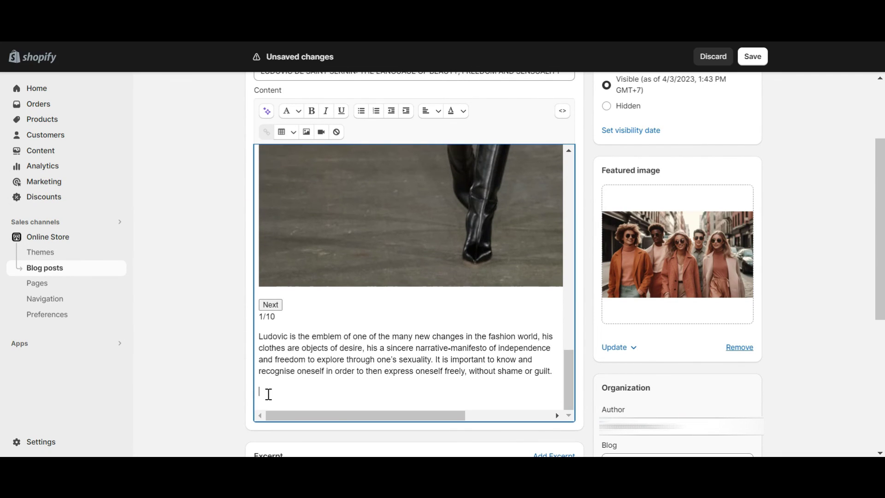
key(ctrl+v)
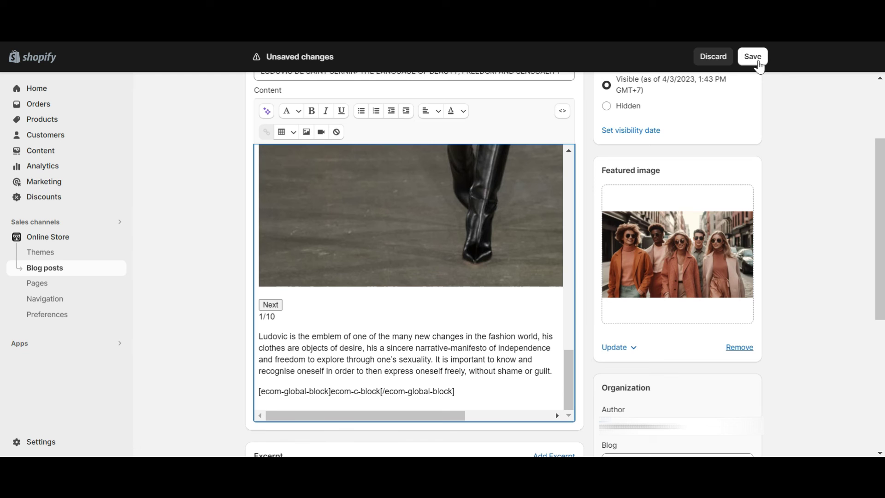
- Save the post and view it live with the CTA banner below the article
click(754, 62)
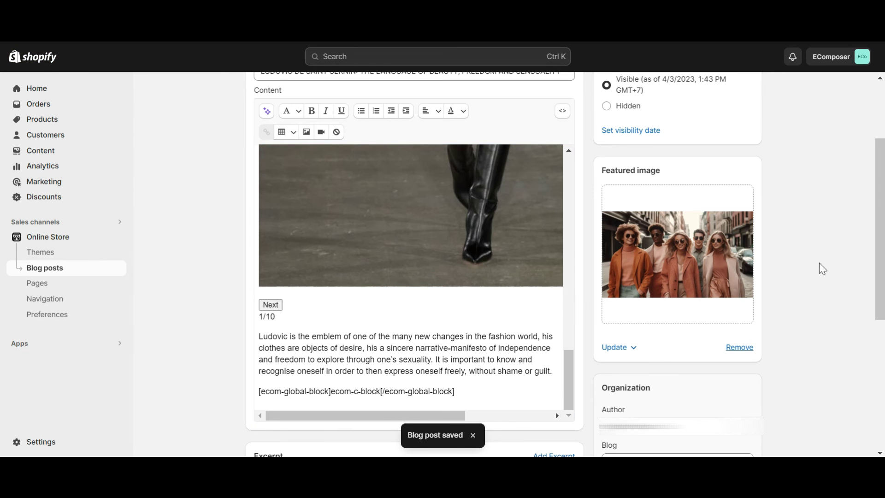
scroll(819, 262, up, 3)
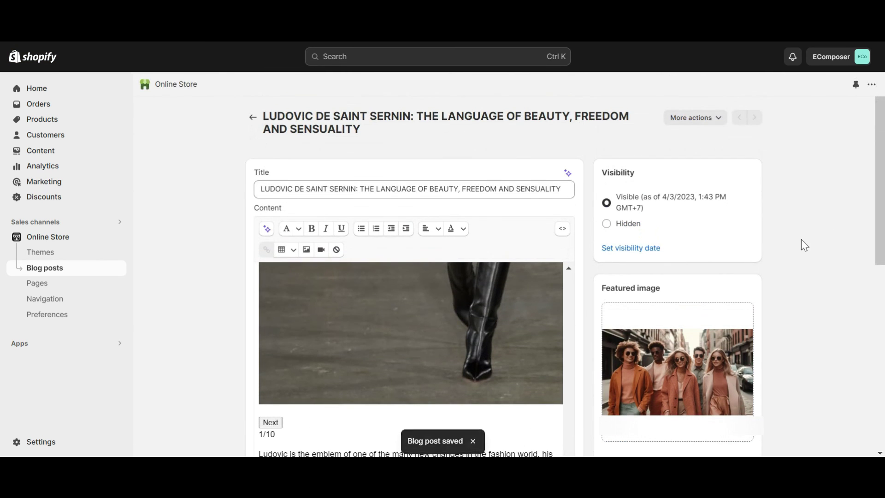
click(700, 118)
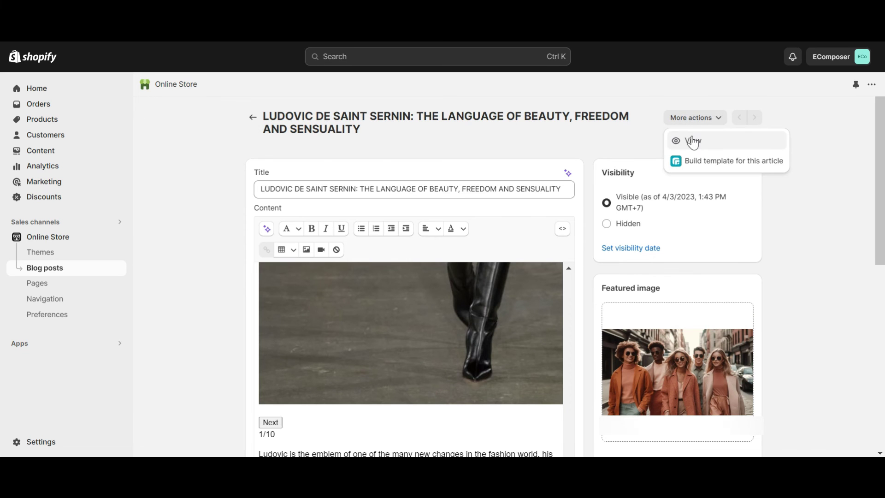
click(688, 139)
scroll(420, 319, down, 15)
scroll(424, 312, down, 15)
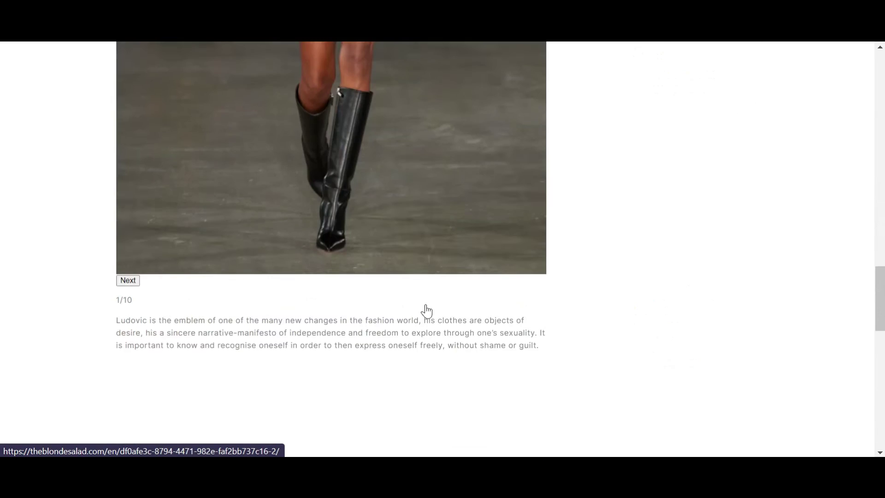
scroll(429, 306, up, 4)
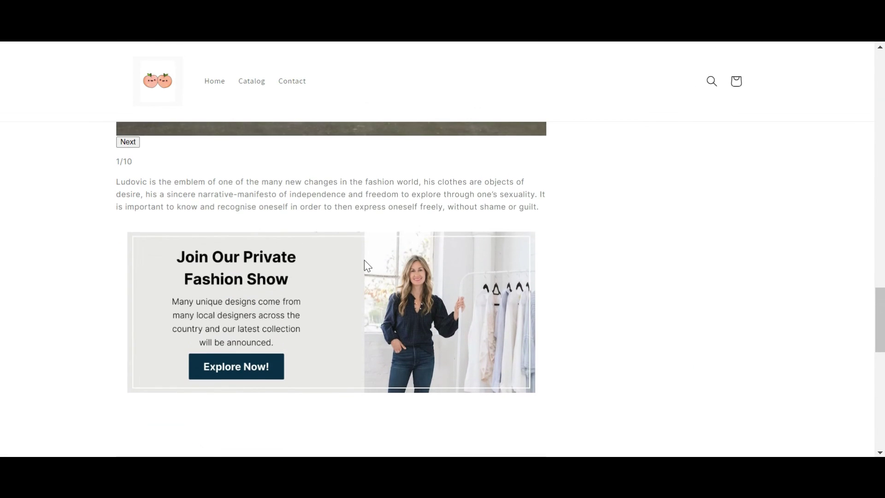